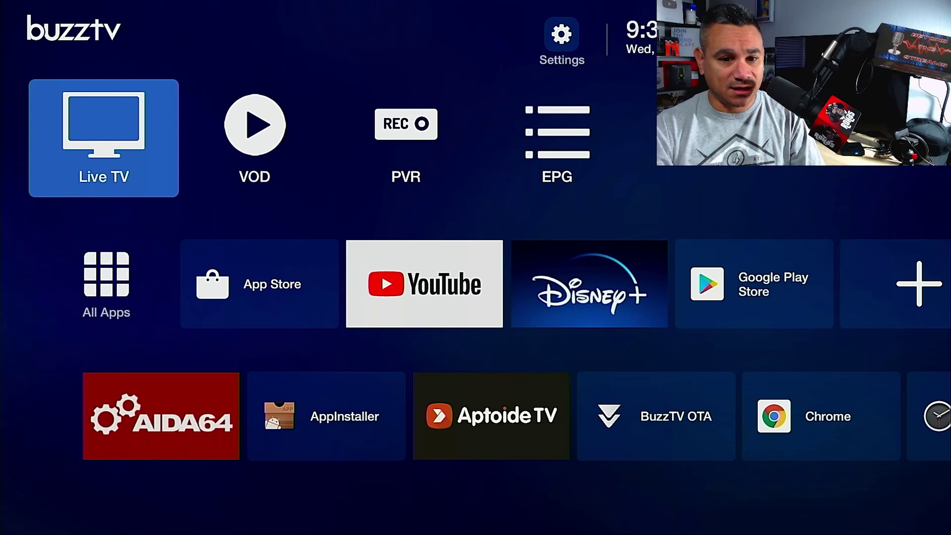
- Open the full list of apps on the box and look through the preinstalled apps down to YouTube
key(Down)
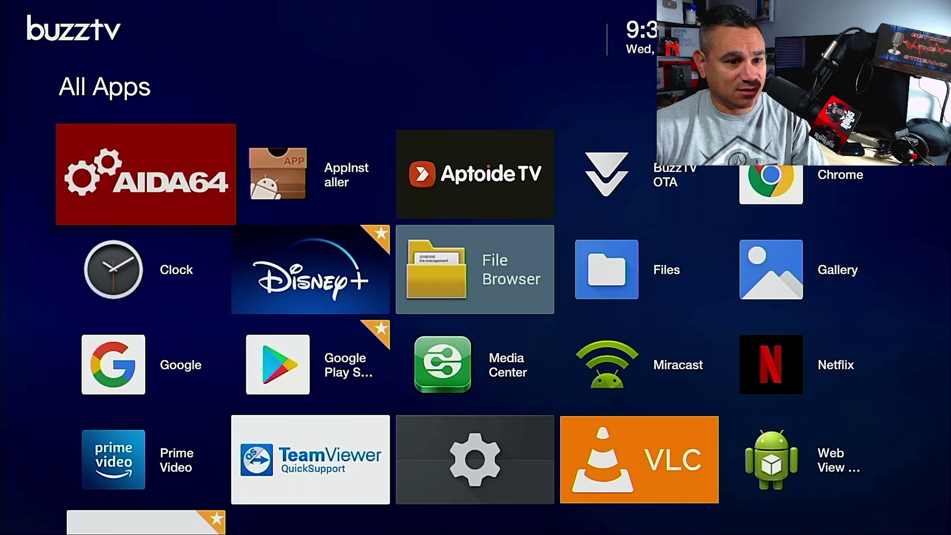
key(Right)
key(Left)
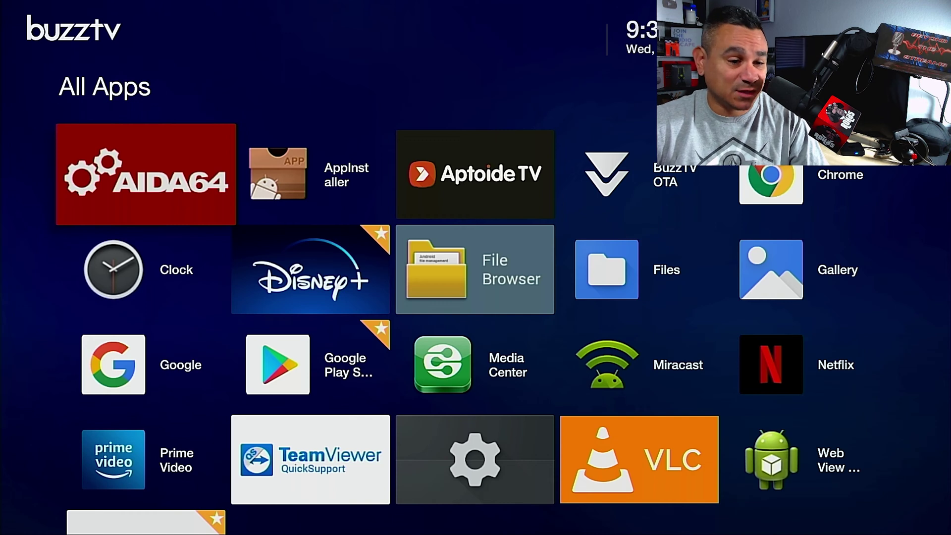
key(Right)
key(Right)
key(Right)
key(Right)
key(Down)
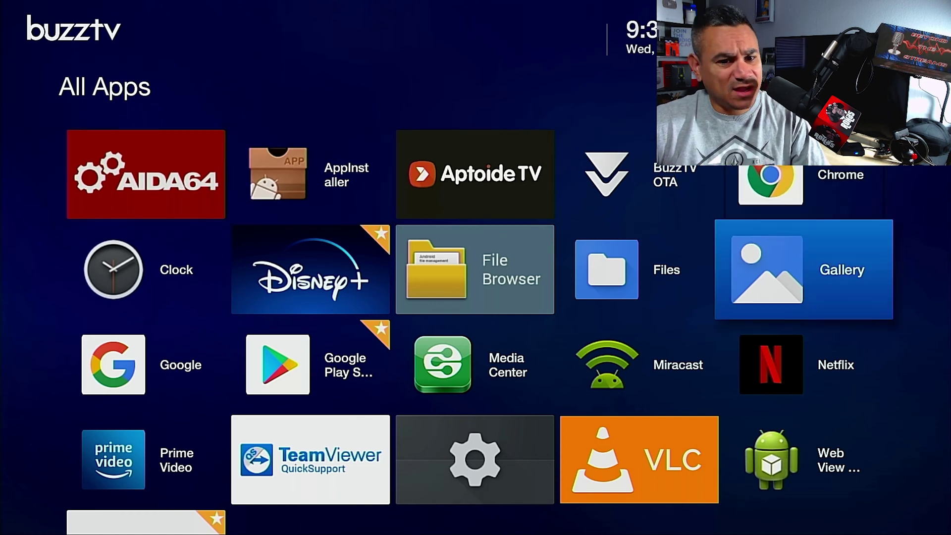
key(Down)
key(Down)
key(Left)
key(Left)
key(Left)
key(Left)
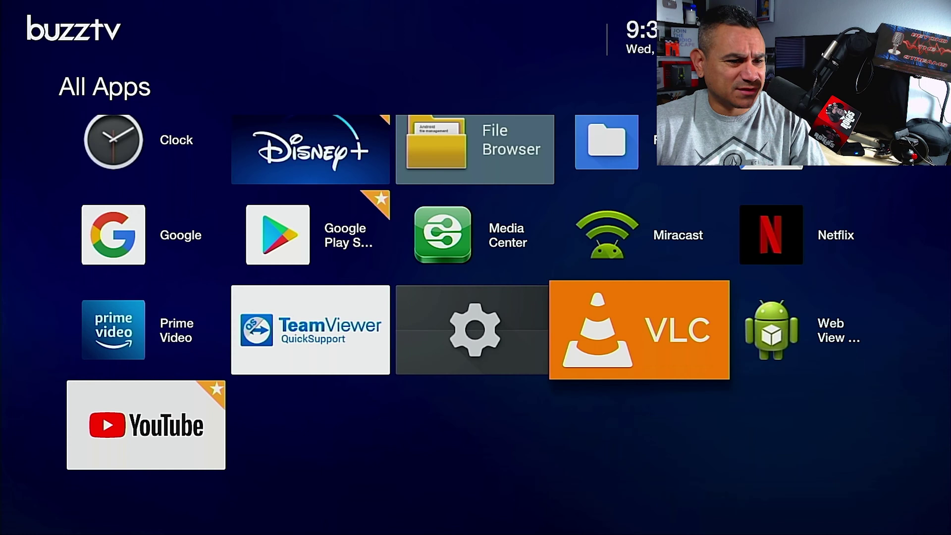
key(Up)
key(Up)
key(Up)
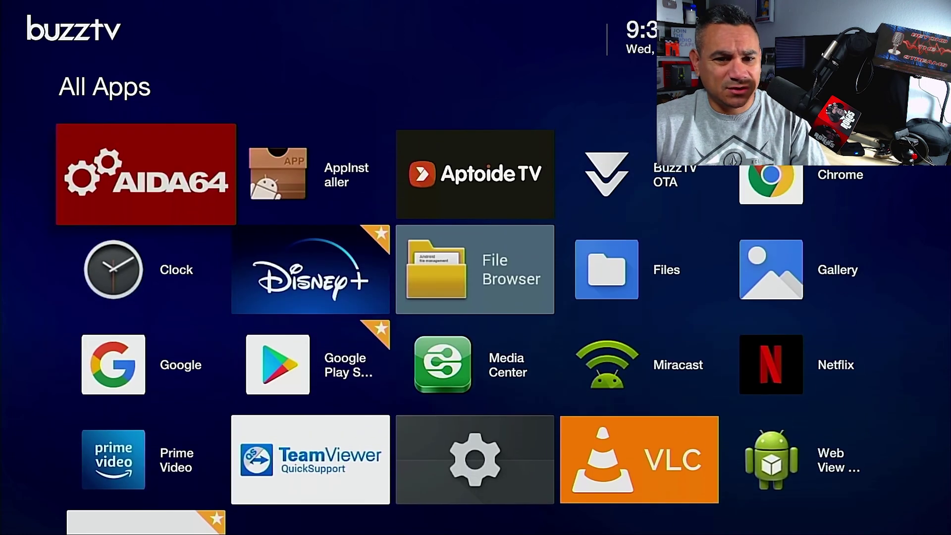
- Open Chrome from the app list and go back from its Downloads page to the new tab page
key(Right)
key(Right)
key(Right)
key(Right)
key(Return)
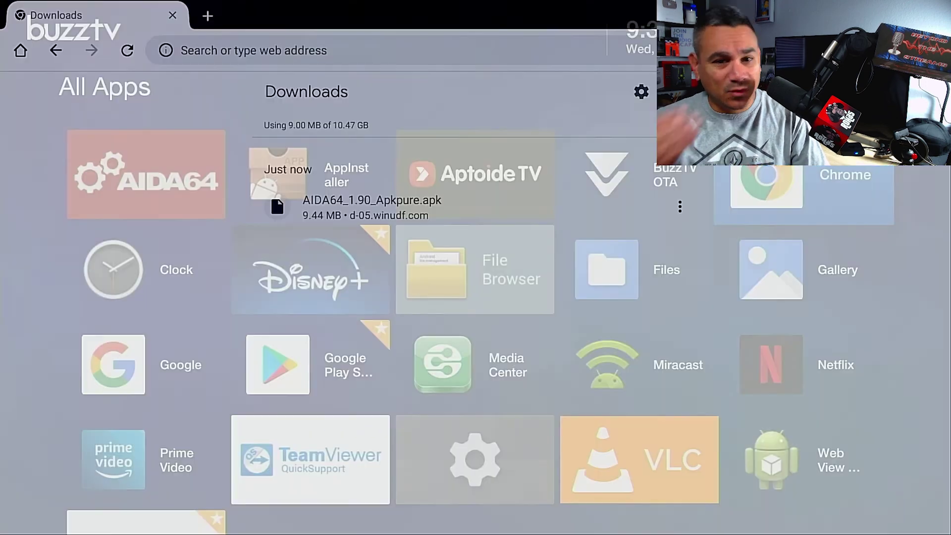
key(Escape)
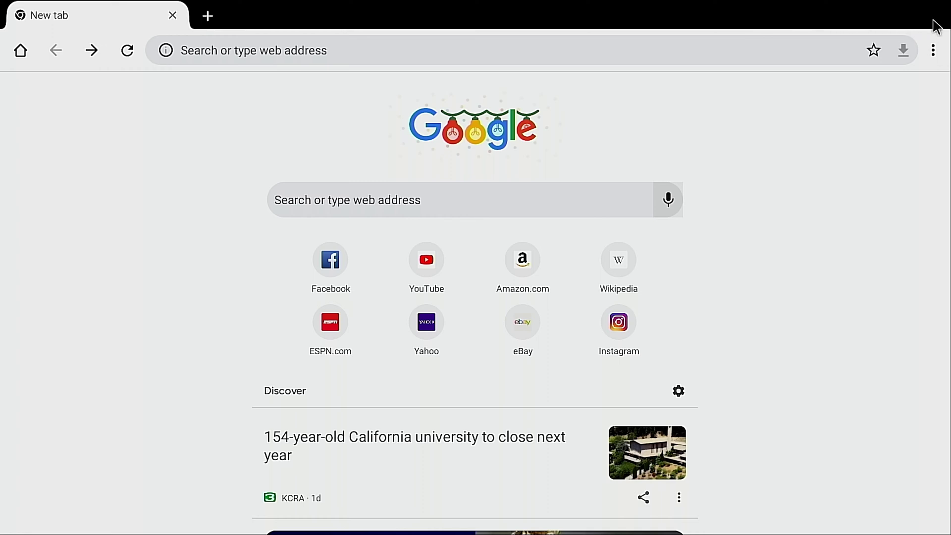
- Request the Update Chrome option to bring up the choice of store for the newer version
click(935, 48)
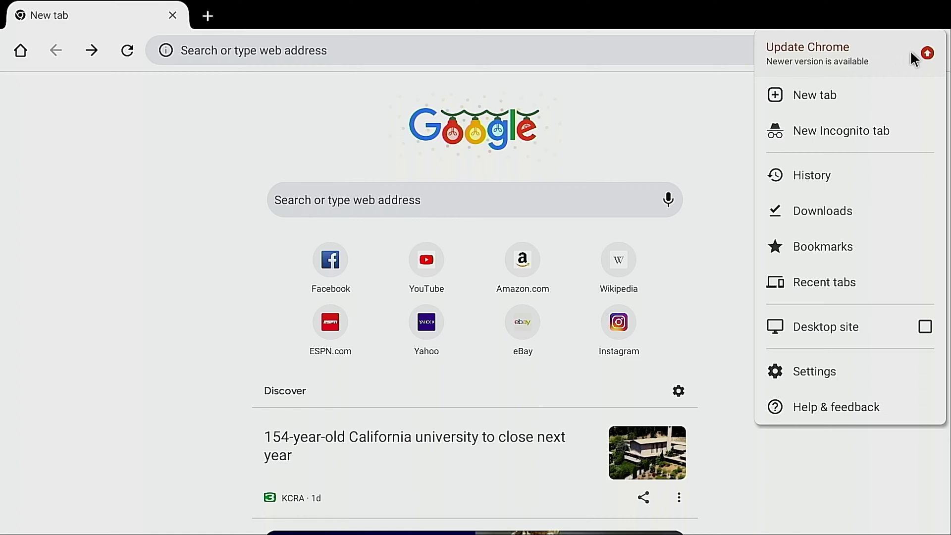
click(911, 52)
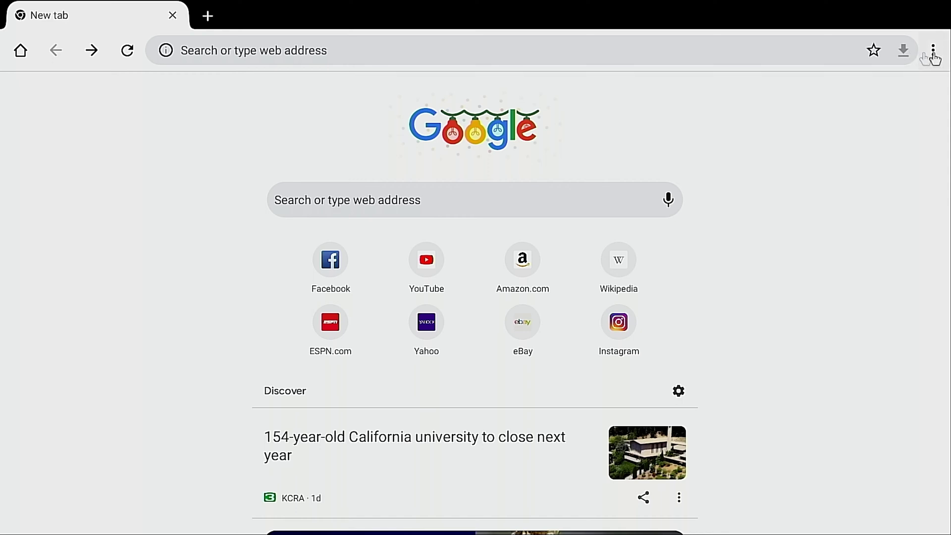
click(933, 51)
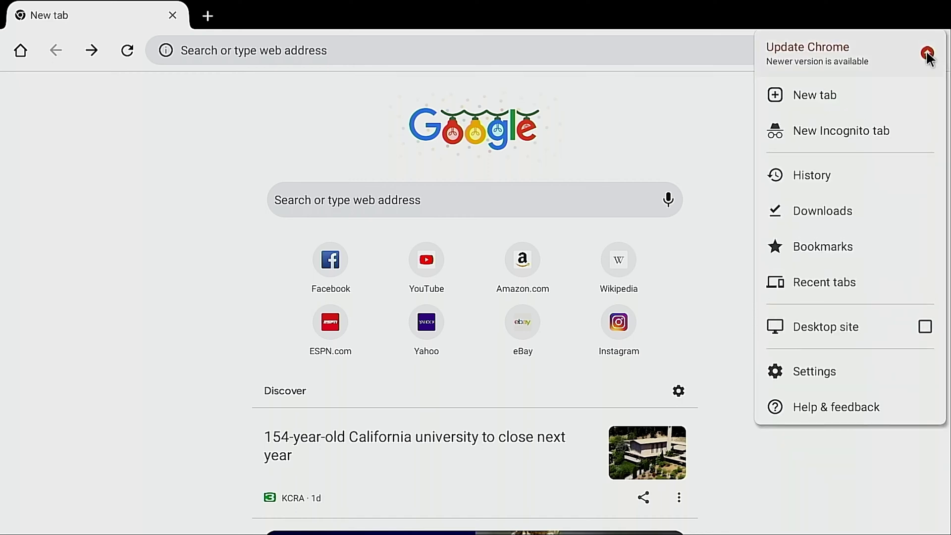
click(881, 58)
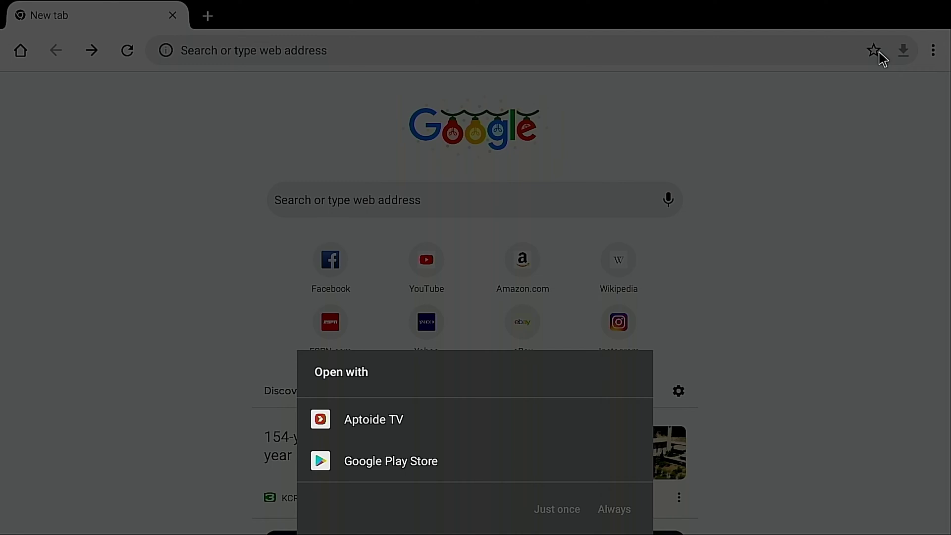
- Choose Google Play Store to open the Chrome update, just once
key(Down)
key(Down)
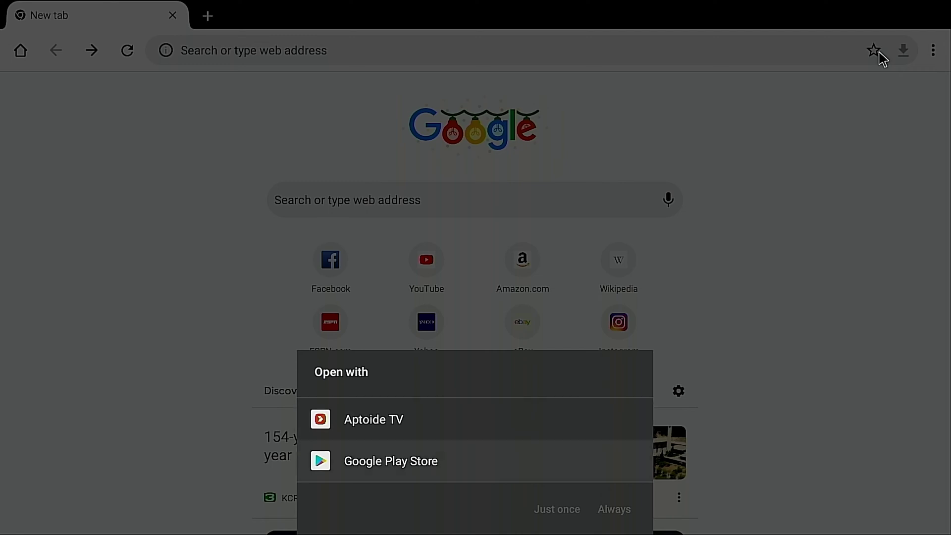
key(Up)
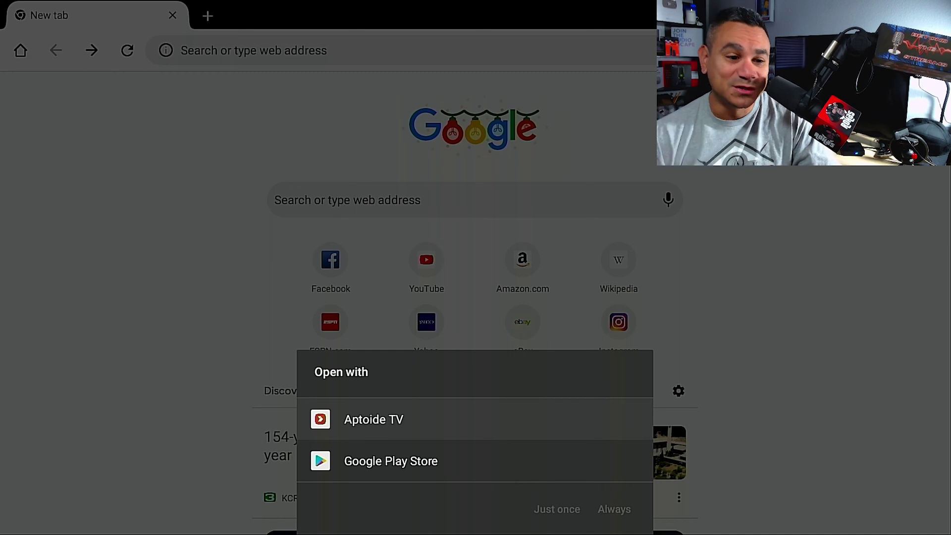
key(Down)
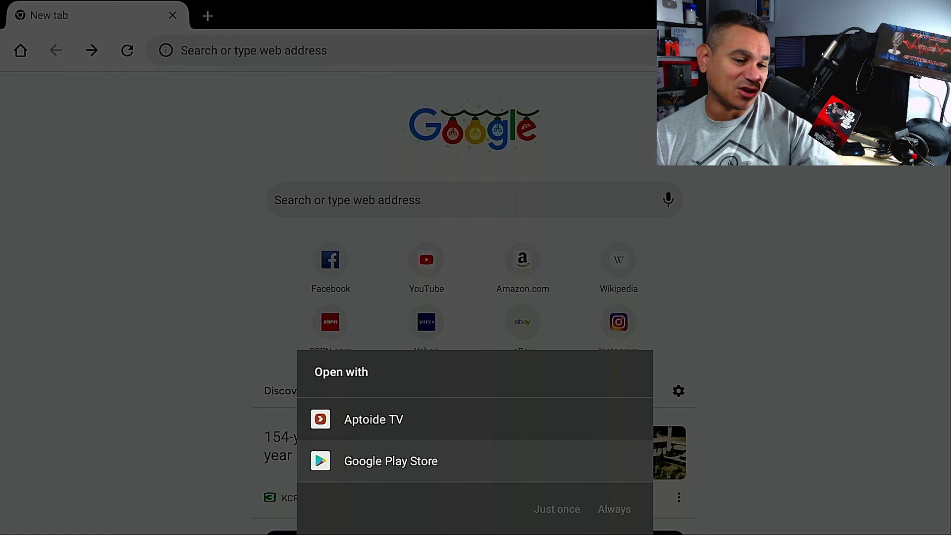
key(Return)
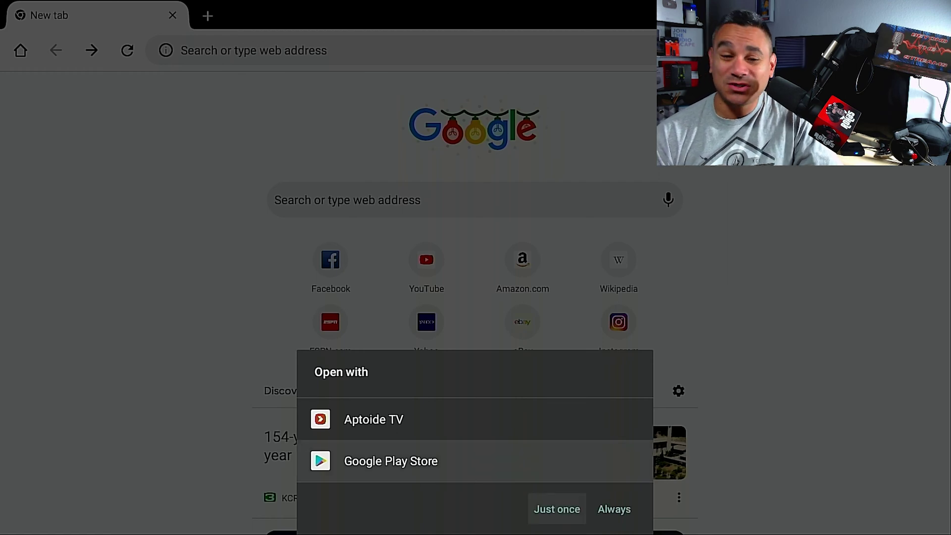
key(Right)
key(Left)
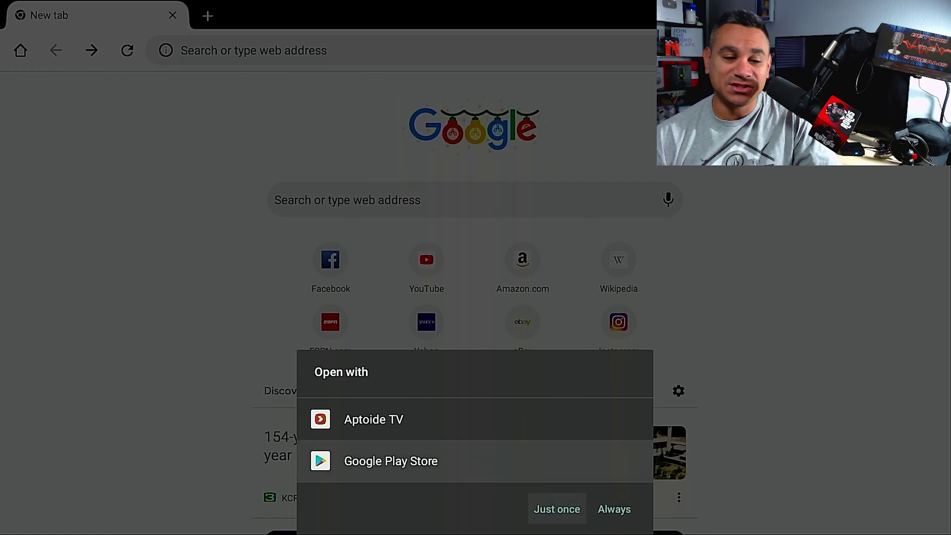
key(Return)
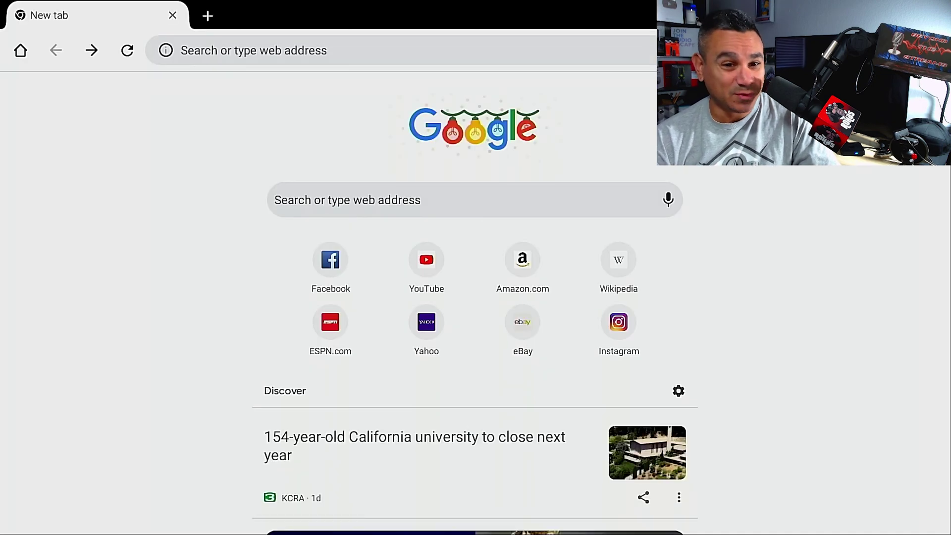
- Leave Chrome, open BuzzTV OTA from the app list and check for new updates for the B5
key(Escape)
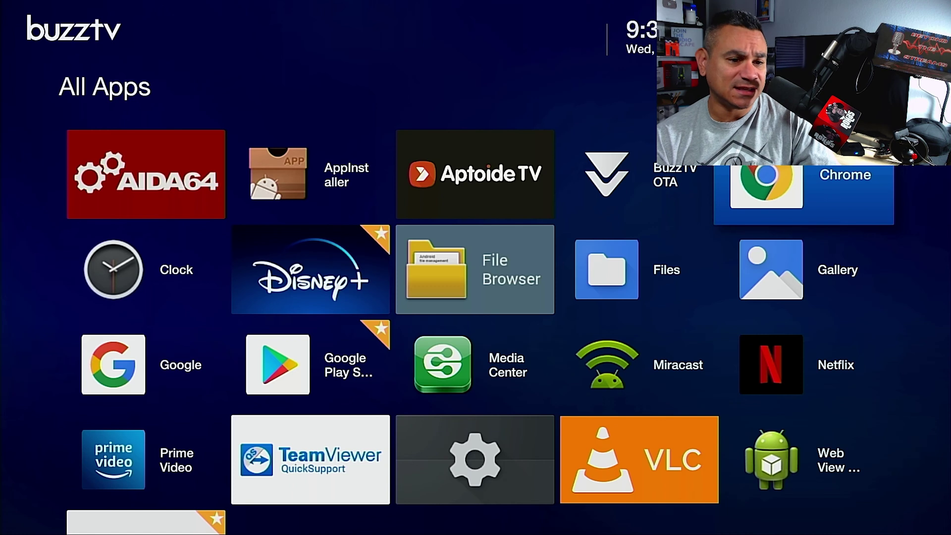
key(Down)
key(Left)
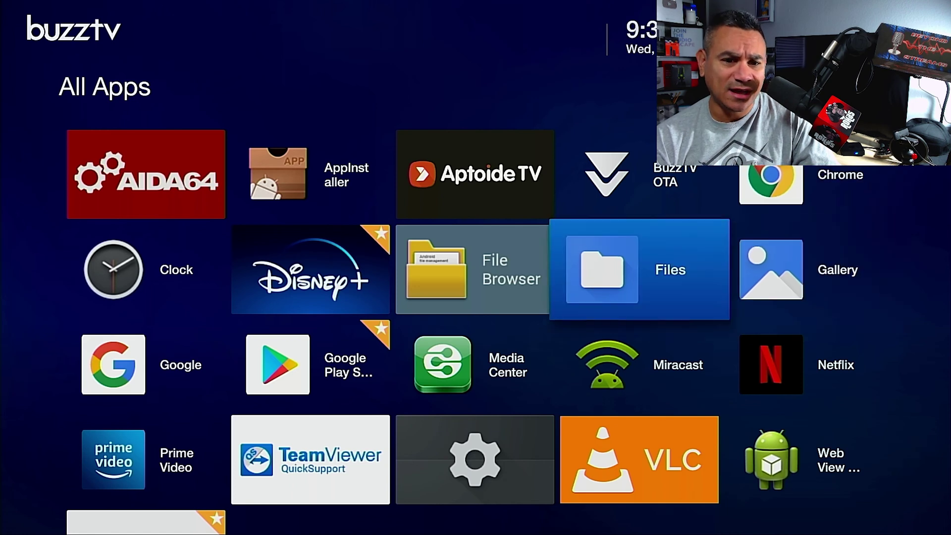
key(Up)
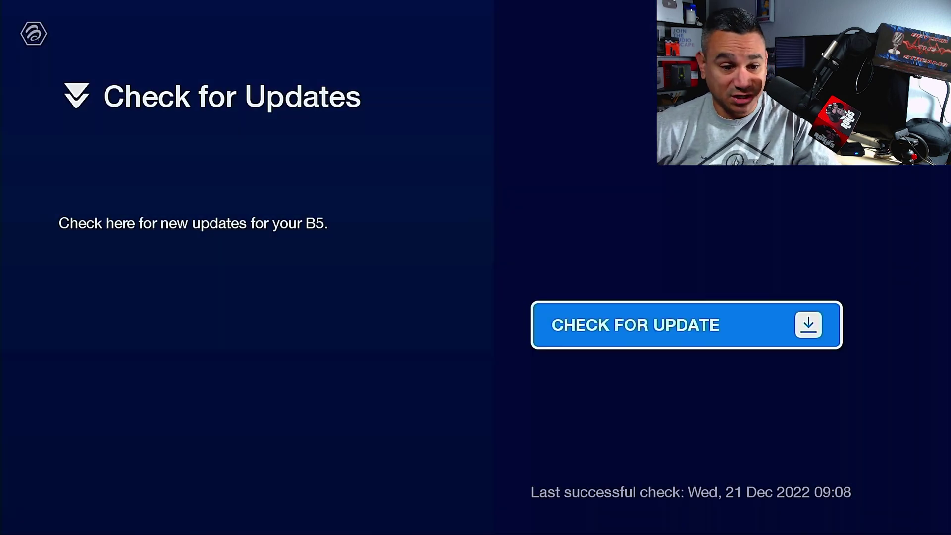
key(Return)
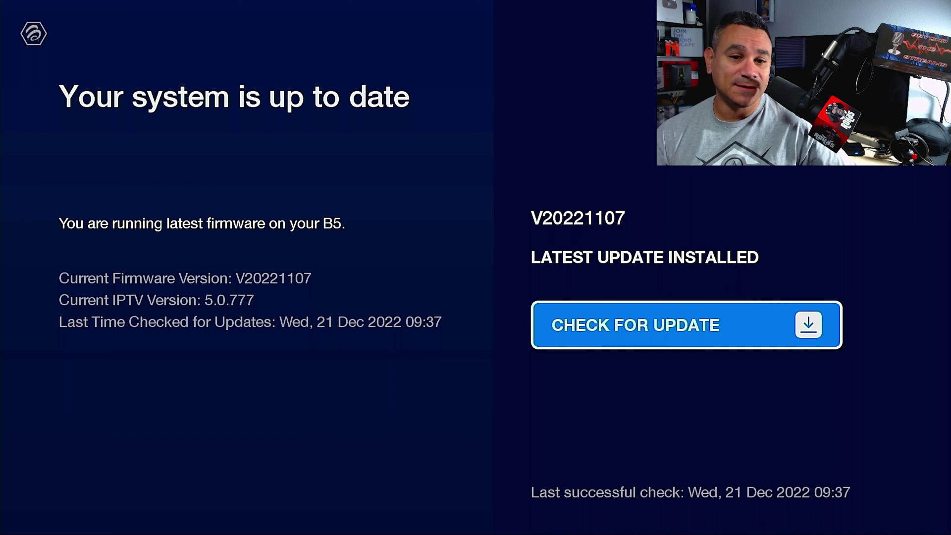
- Exit the BuzzTV OTA updater and return through the app list to the launcher's home screen
key(Escape)
key(Escape)
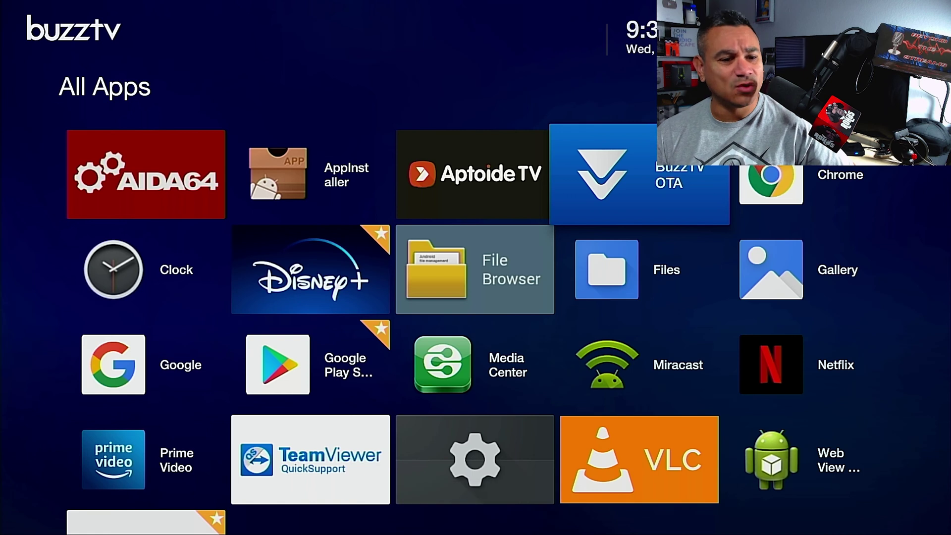
key(Left)
key(Left)
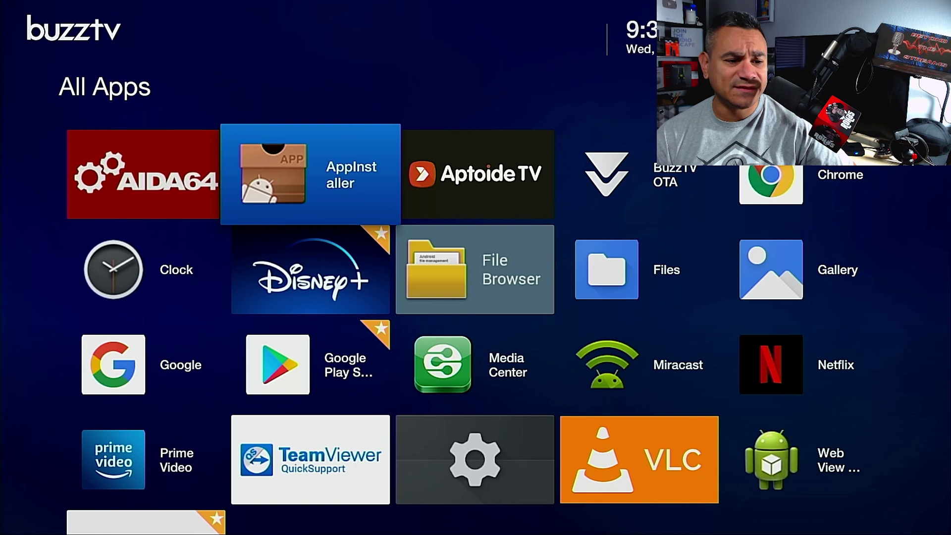
key(Escape)
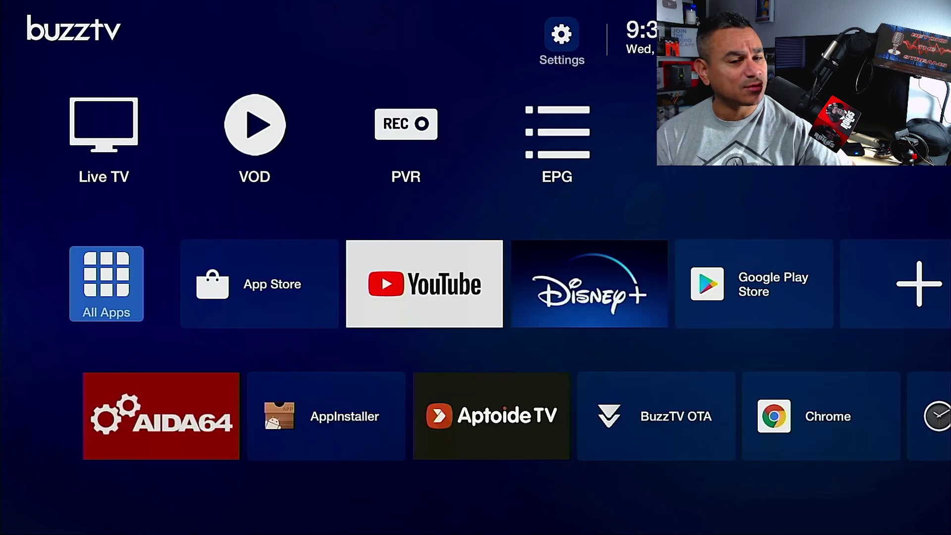